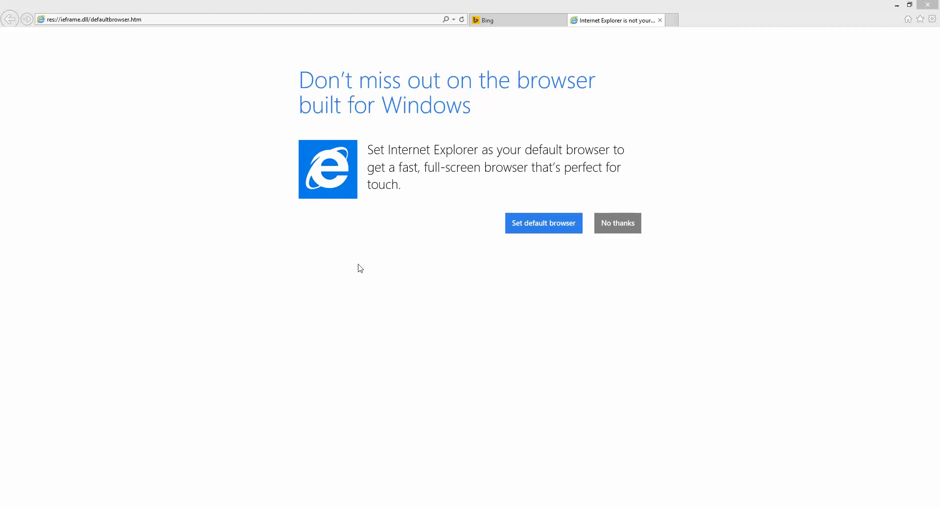
Load mandrillapp.com in the Bing tab of Internet Explorer.
click(531, 20)
click(277, 20)
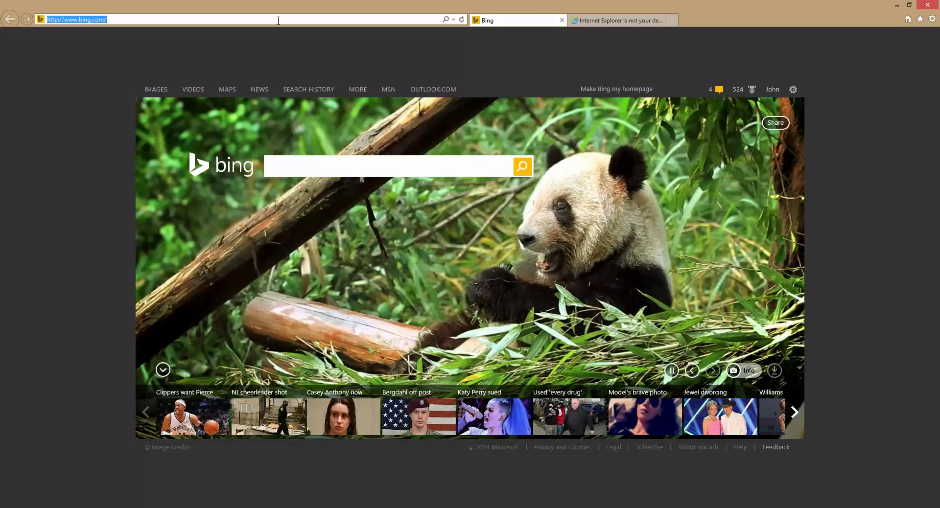
text(man)
key(Return)
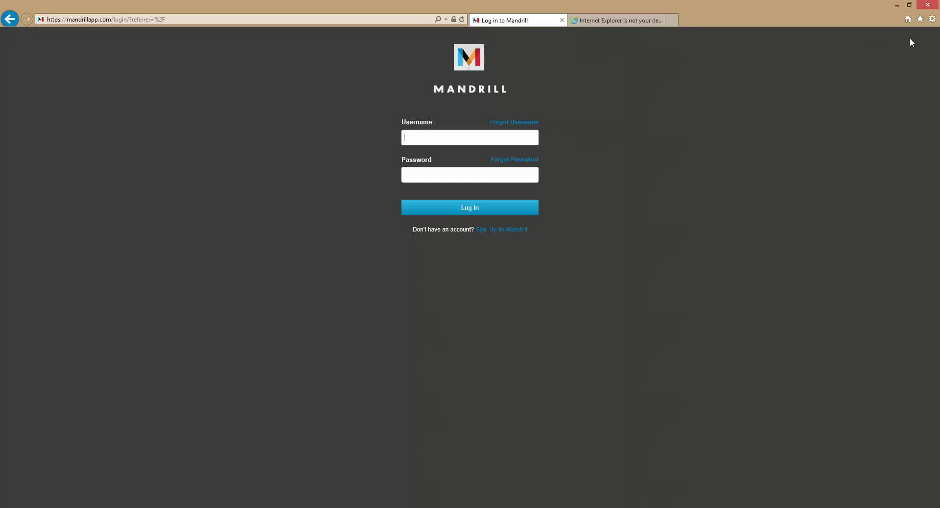
Open Mandrill's sign-up page, then go to the Pale Moon window already logged into Mandrill.
click(508, 230)
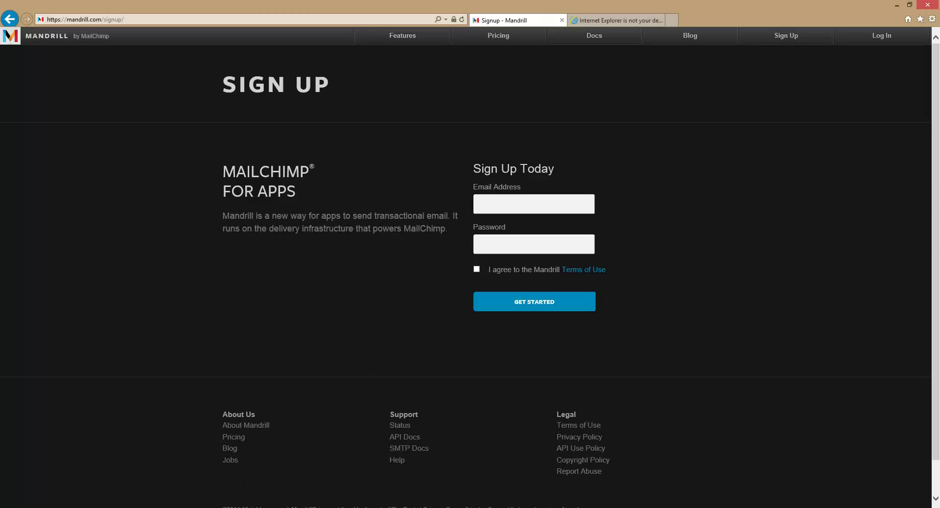
click(195, 465)
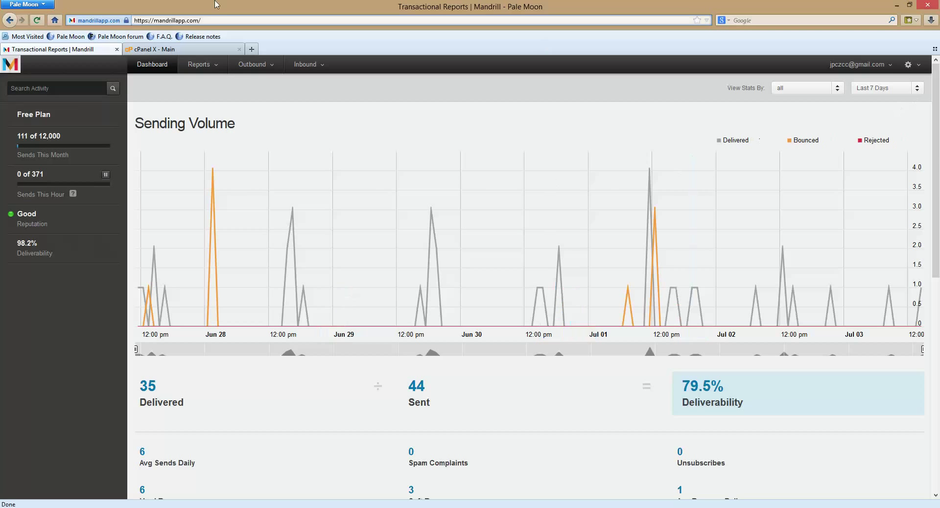
Bring up the cPanel X main page tab beside the Mandrill dashboard.
click(168, 50)
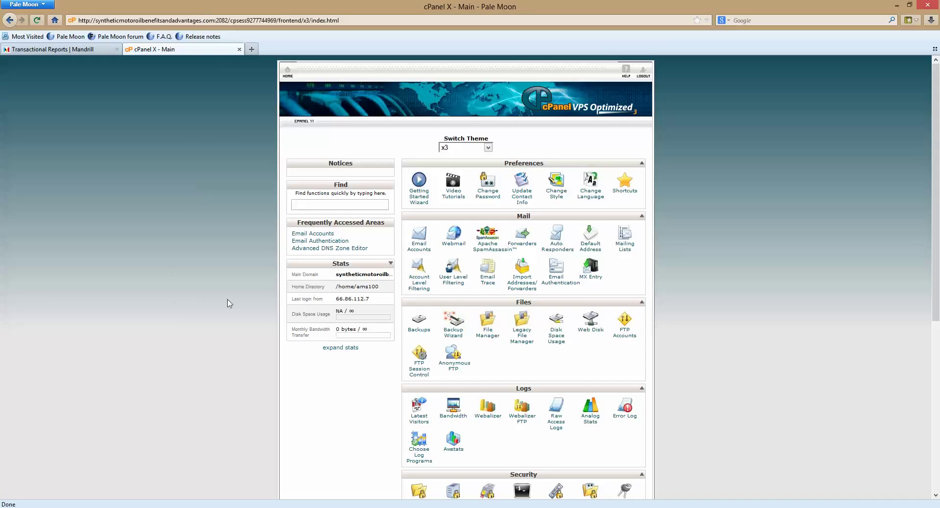
Create the temp mailbox with a strong matching password and a 250 MB quota.
click(424, 251)
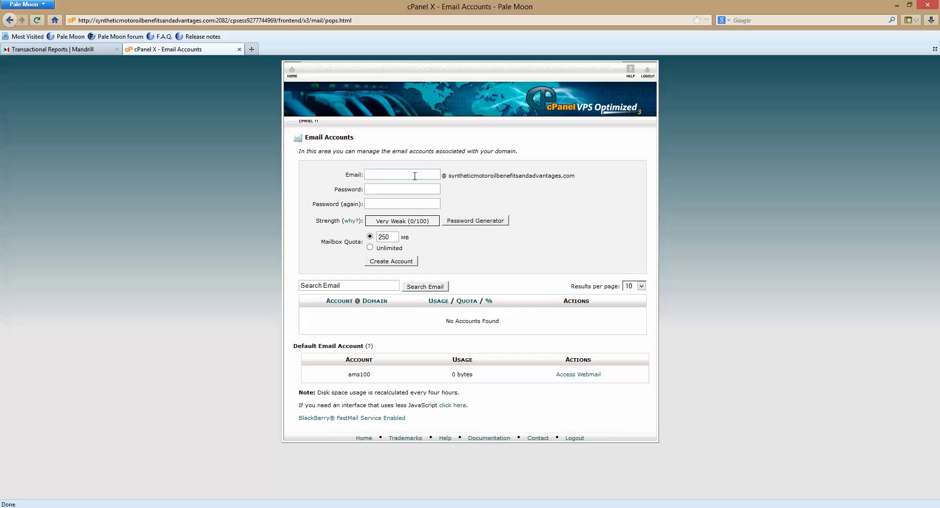
text(temp)
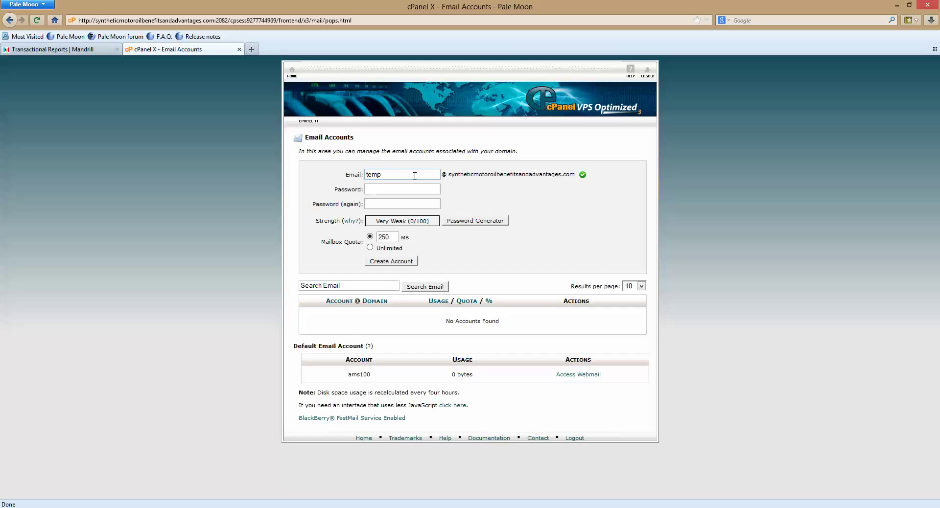
key(Tab)
text(*****)
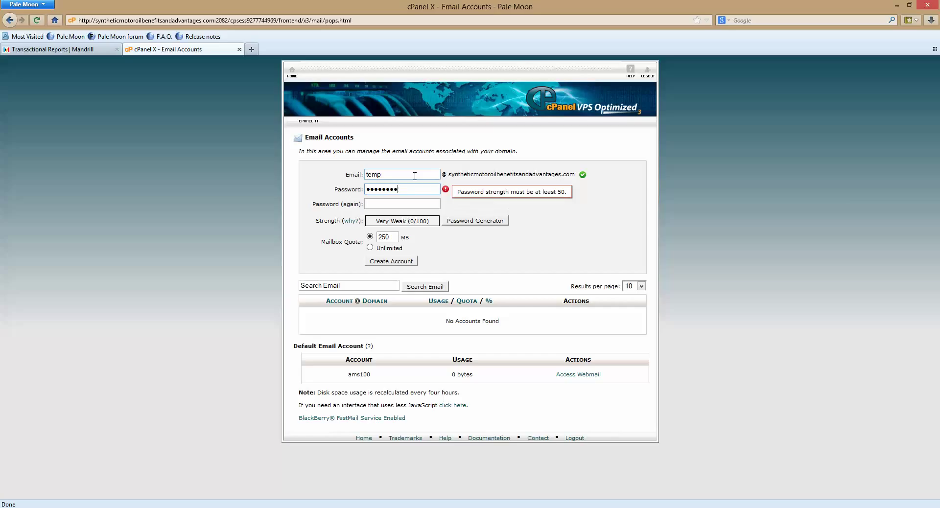
key(Tab)
text(****)
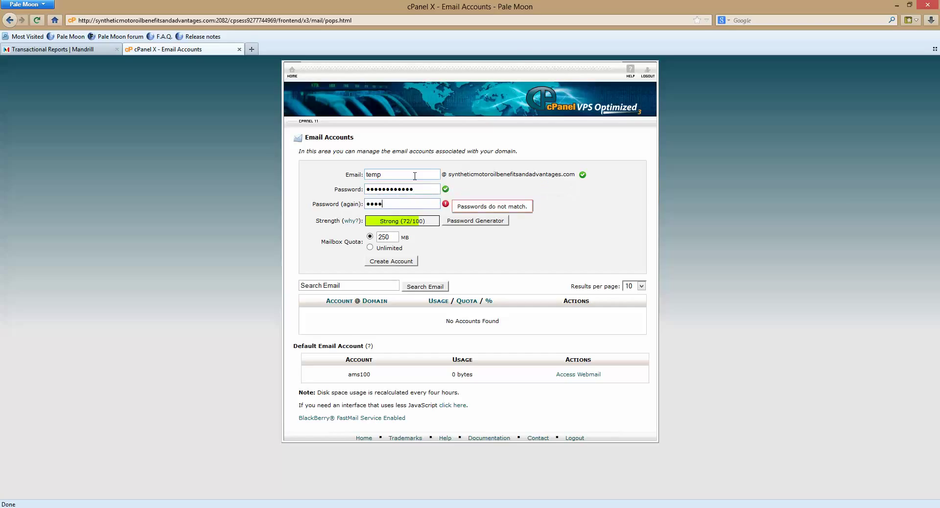
key(BackSpace)
key(BackSpace)
key(BackSpace)
key(BackSpace)
key(BackSpace)
text(************)
key(Return)
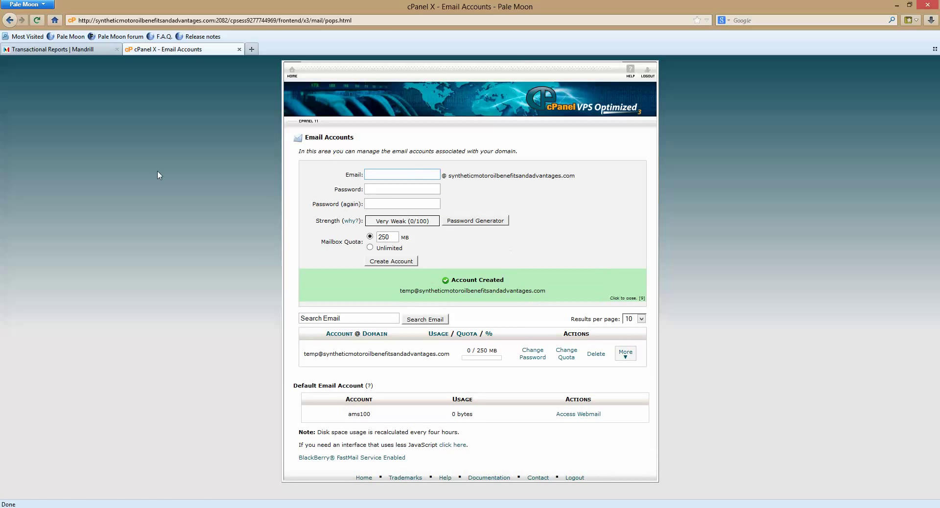
In Email Authentication, uncheck All Entry so the SPF record ends in ~all, and update.
click(293, 73)
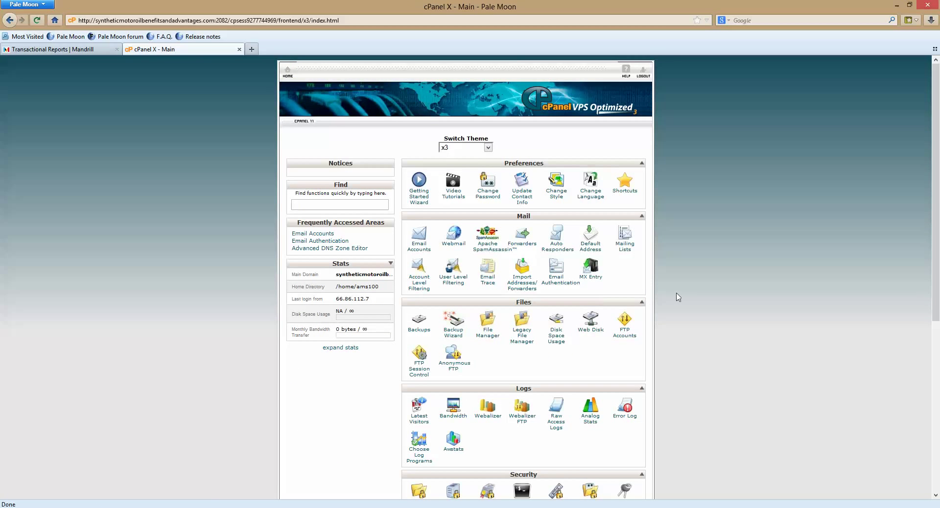
scroll(678, 298, down, 3)
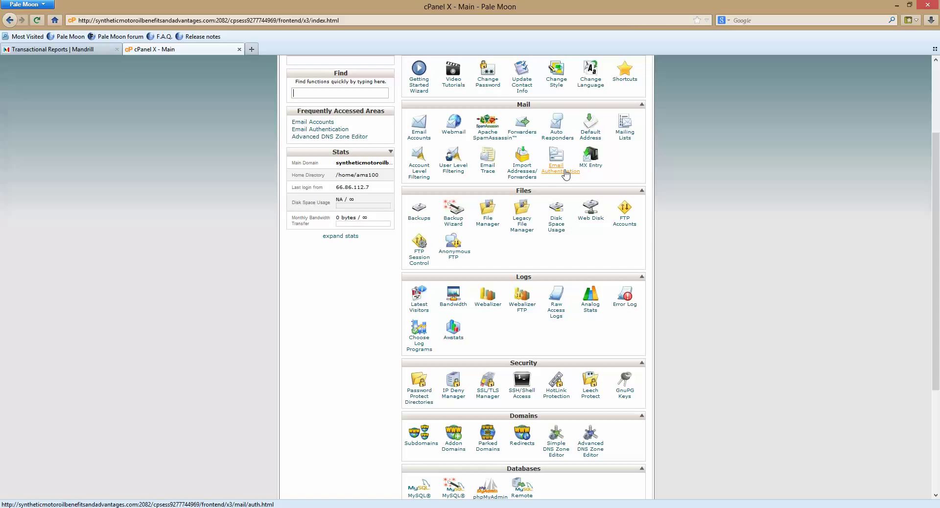
click(566, 172)
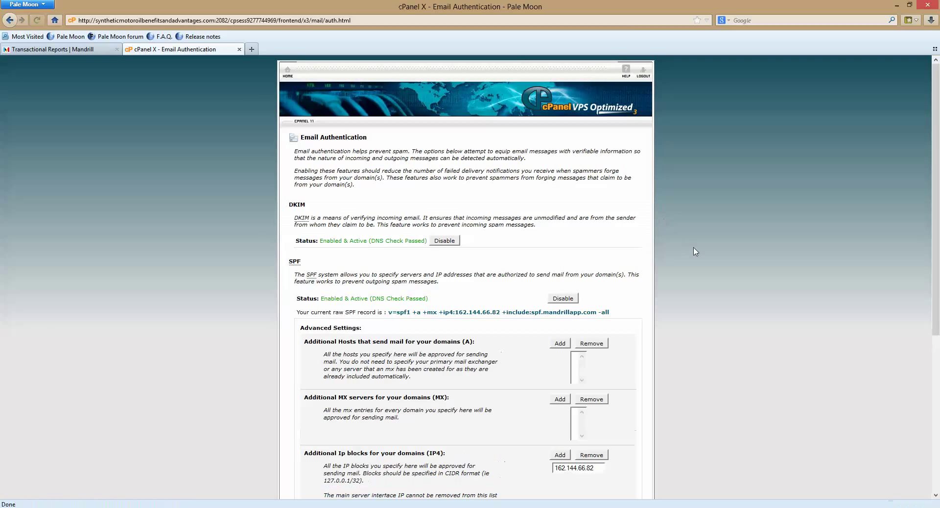
scroll(696, 252, down, 8)
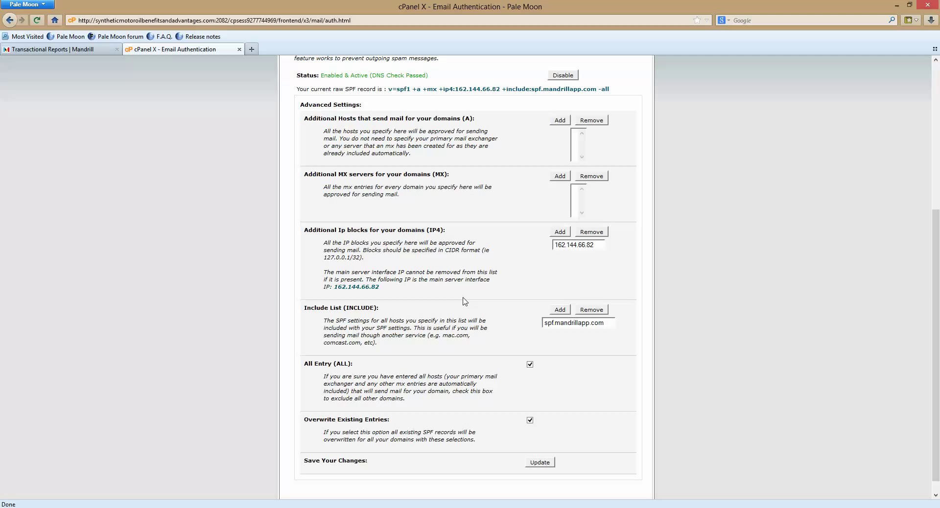
click(603, 324)
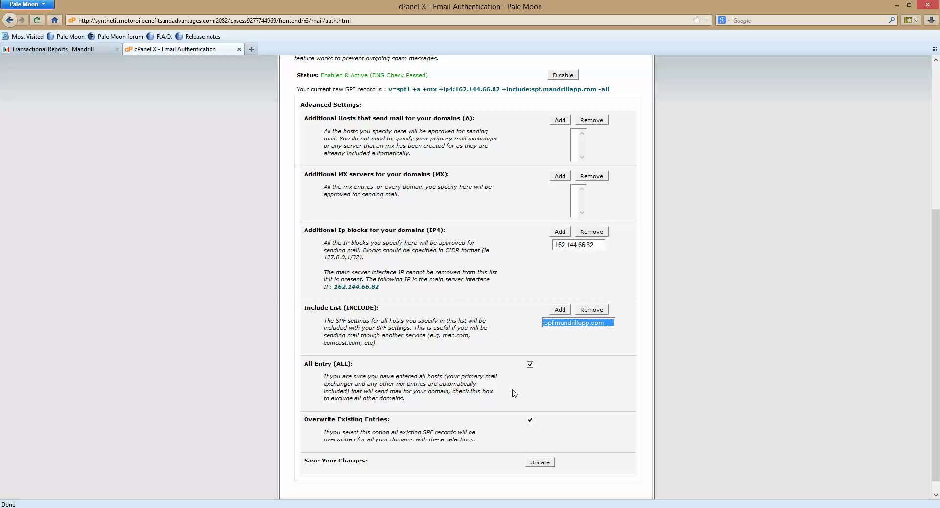
click(530, 365)
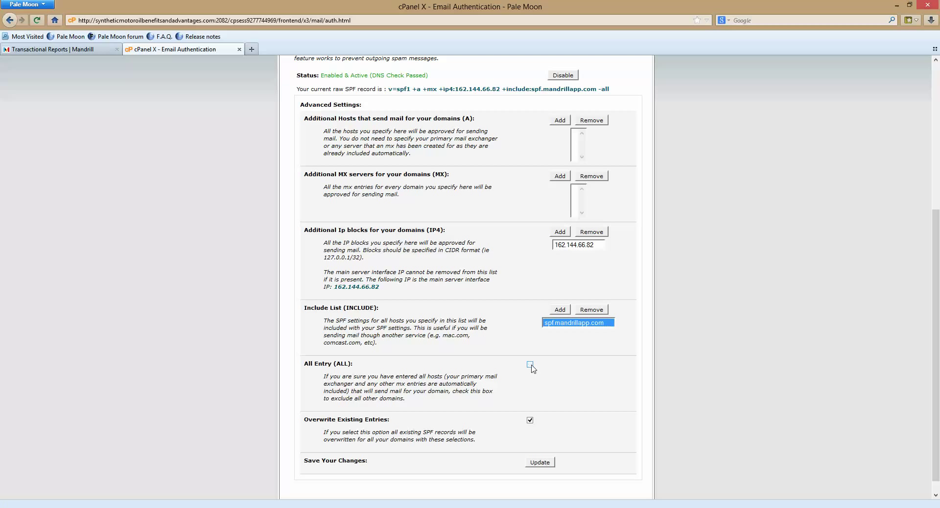
click(542, 466)
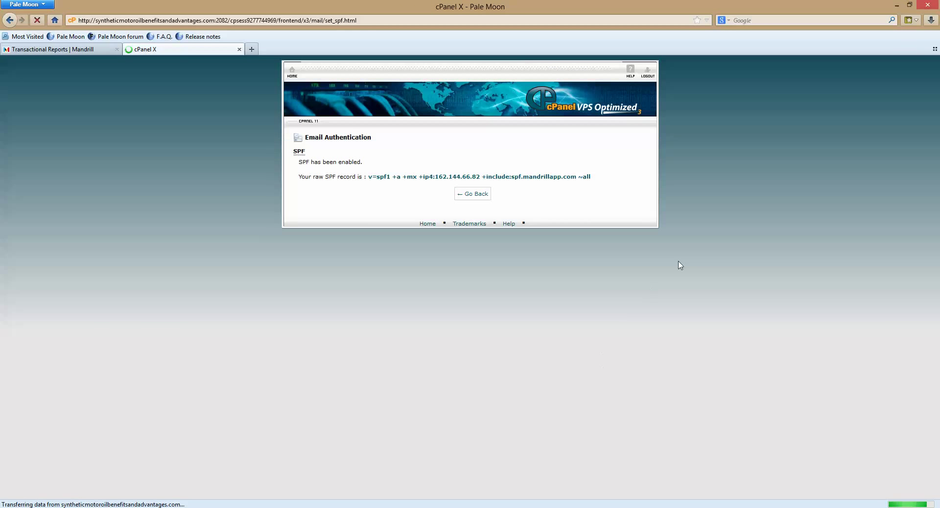
click(472, 194)
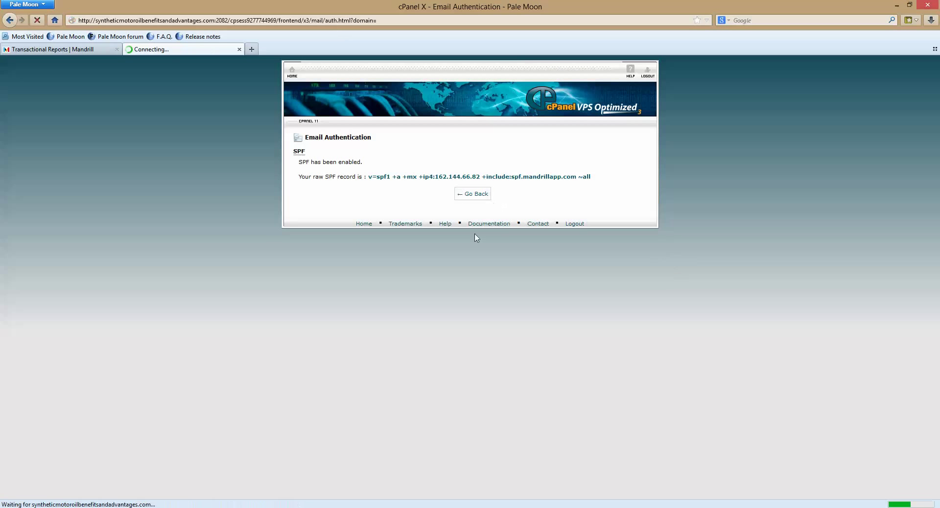
Attempt a new Include List host entry and dismiss the invalid-host warning.
scroll(602, 314, down, 5)
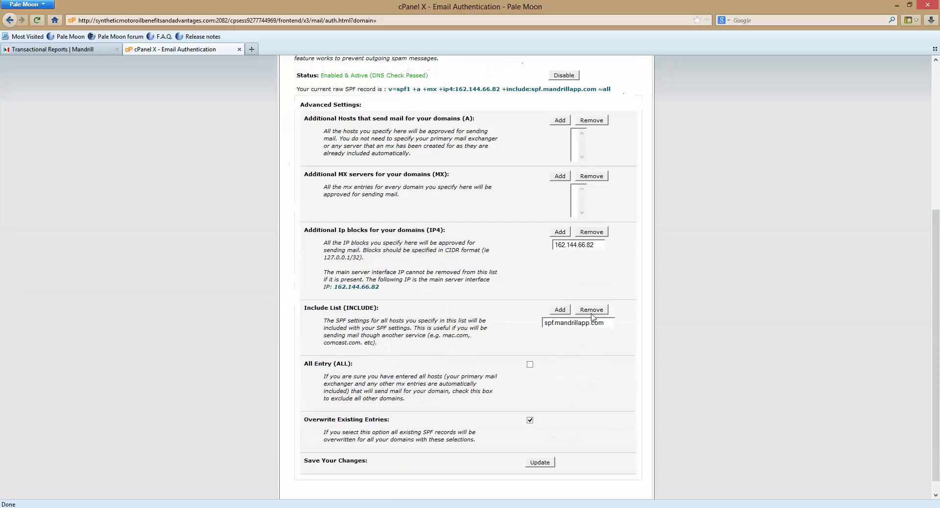
triple_click(605, 324)
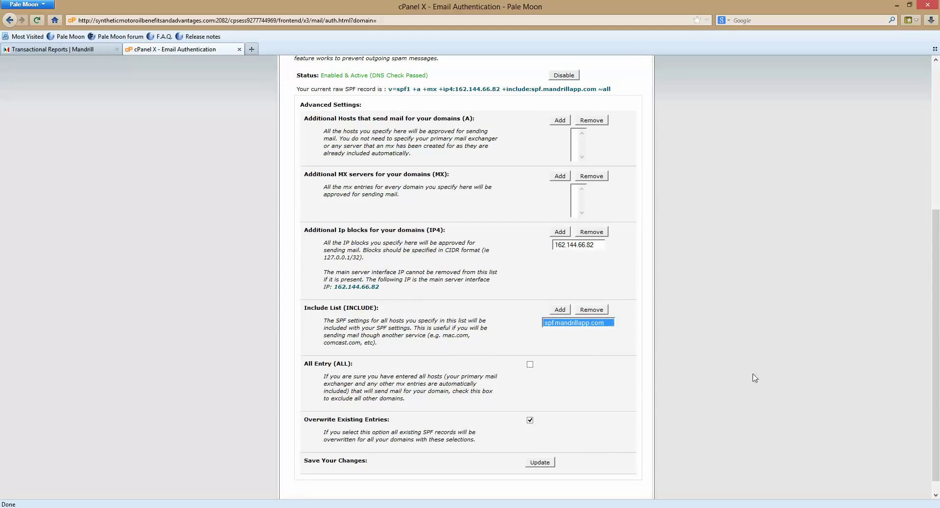
click(559, 310)
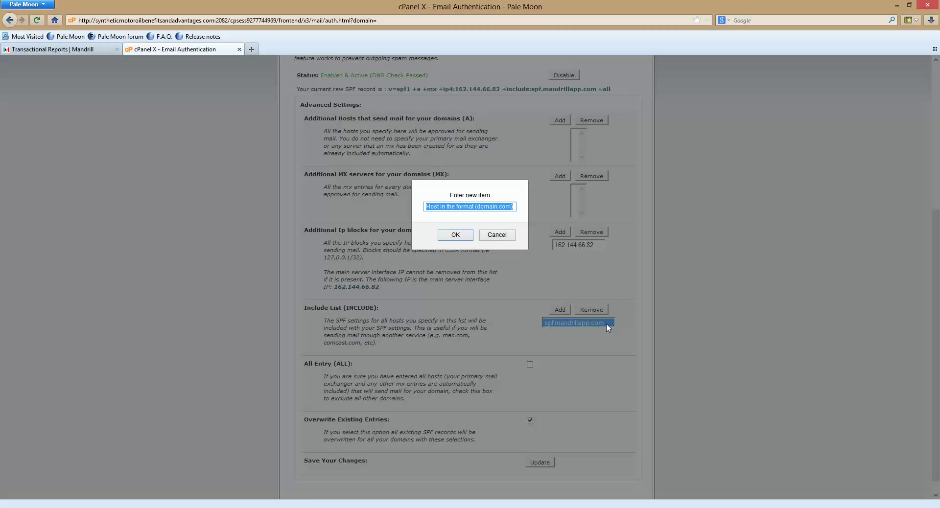
click(455, 237)
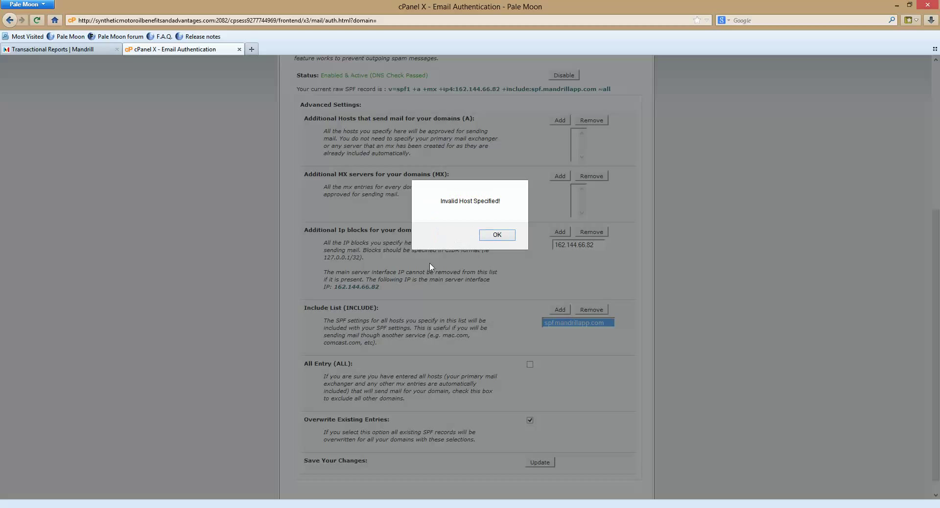
click(505, 236)
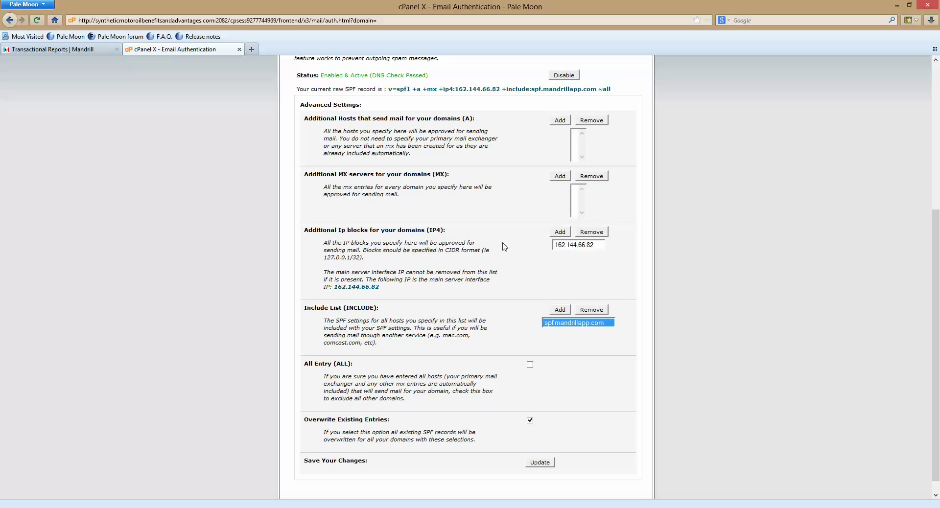
Remove spf.mandrillapp.com from the Include List and start a new include entry.
click(598, 313)
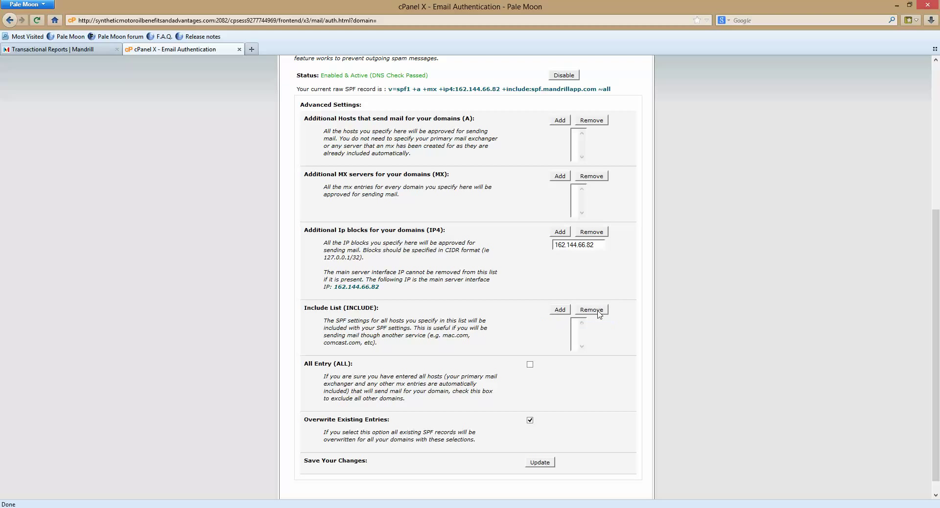
click(559, 310)
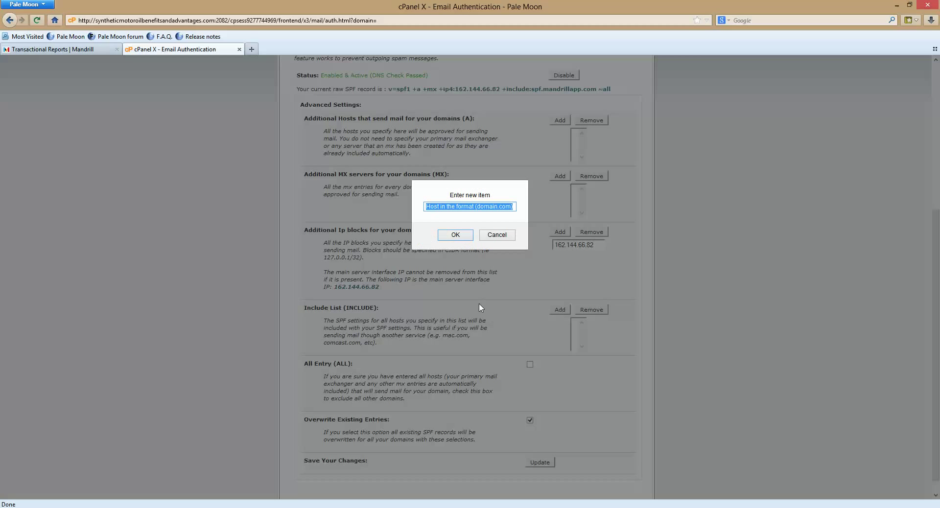
click(41, 49)
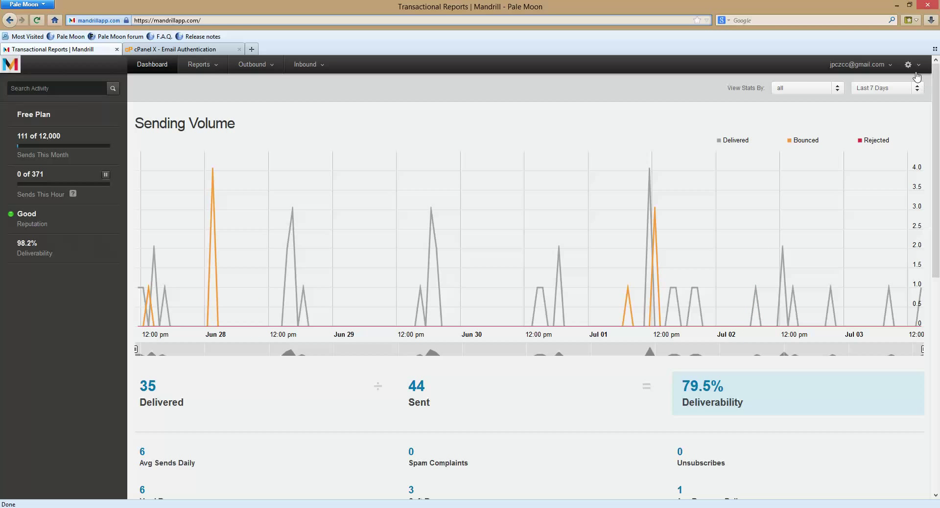
Retest DNS for syntheticmotoroilbenefitsandadvantages.com under Mandrill's Sending Domains.
click(891, 64)
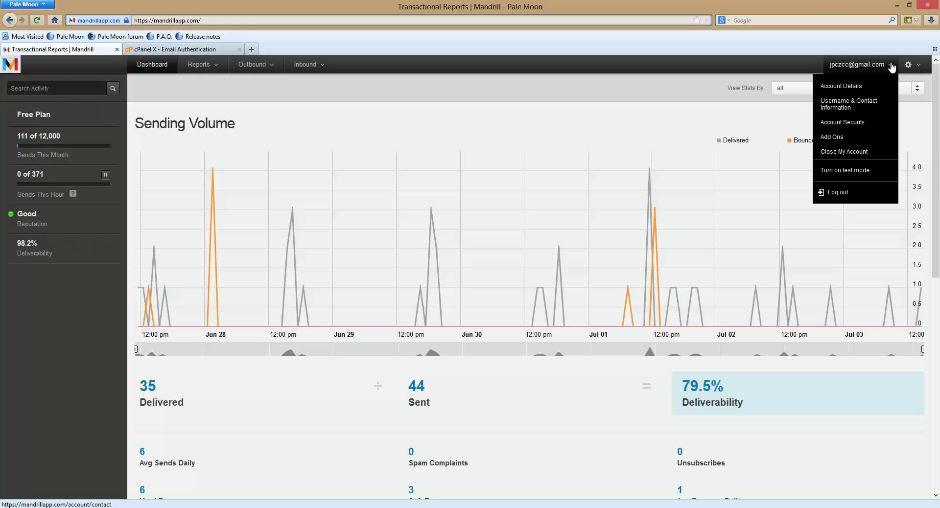
click(909, 65)
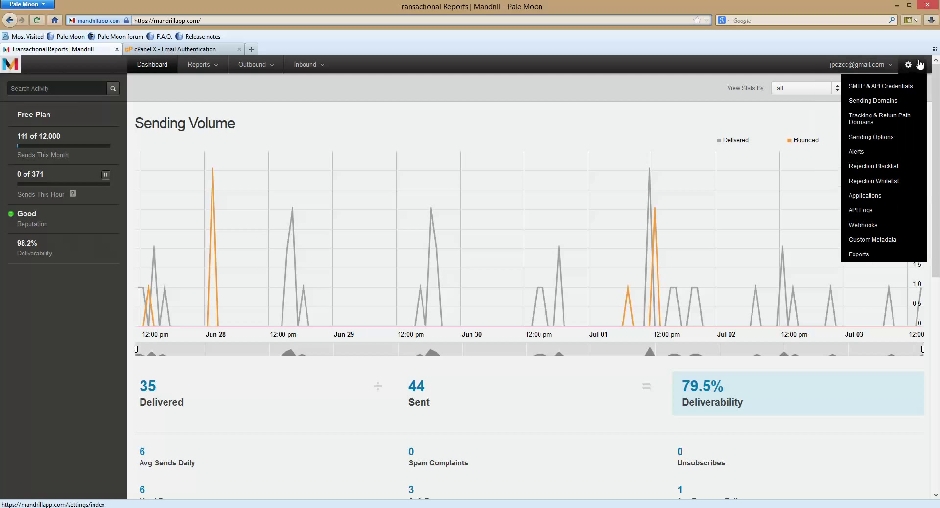
click(883, 100)
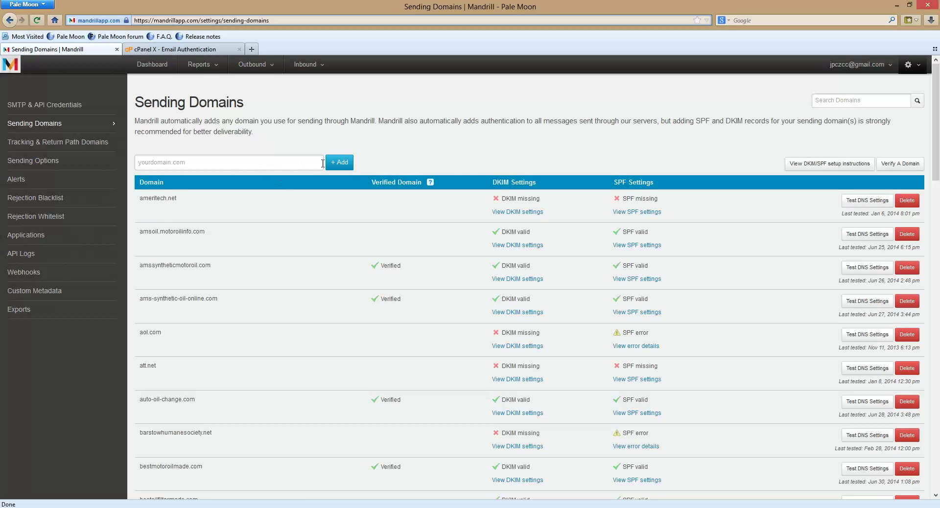
scroll(319, 214, down, 15)
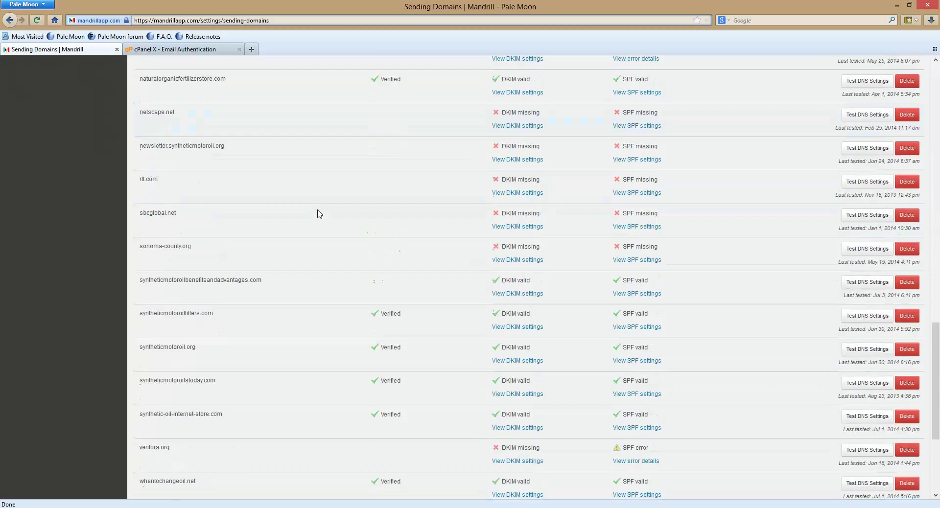
scroll(319, 214, down, 6)
scroll(322, 221, up, 3)
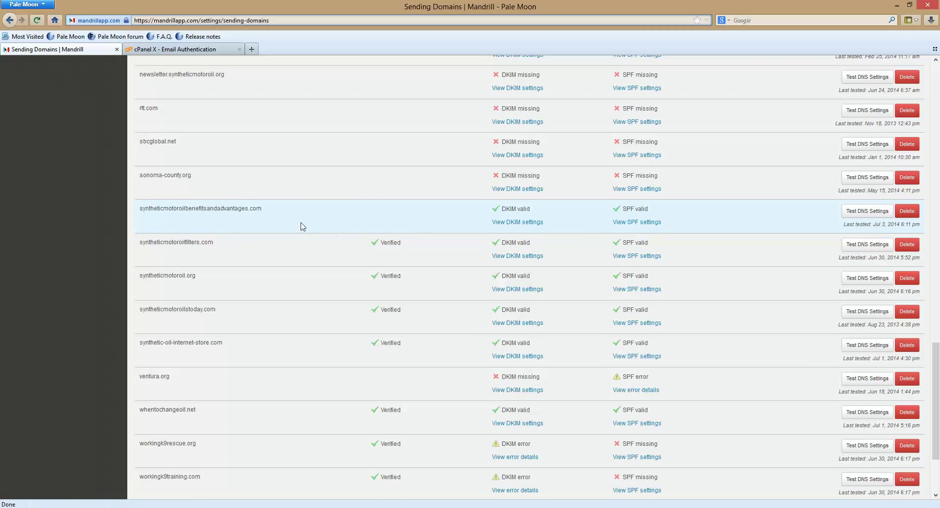
click(868, 211)
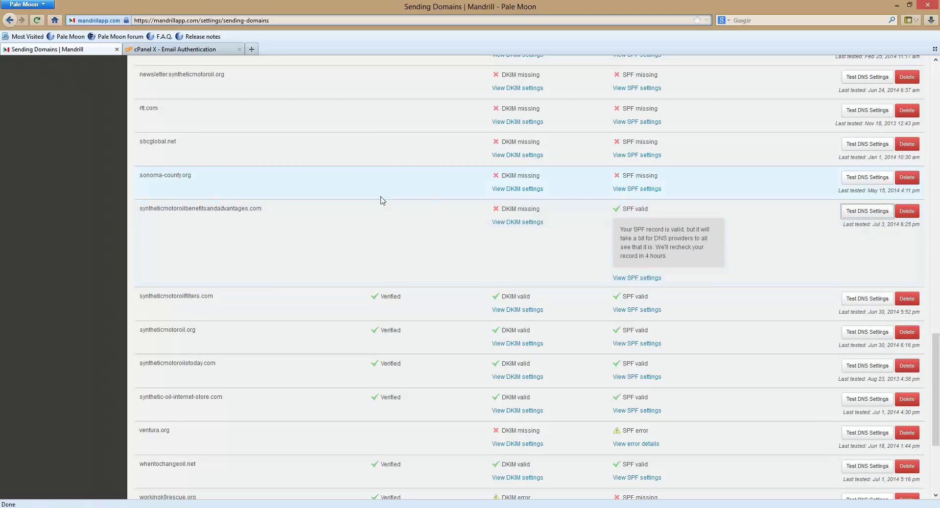
Copy spf.mandrillapp.com from the domain's SPF settings and close the view.
click(643, 280)
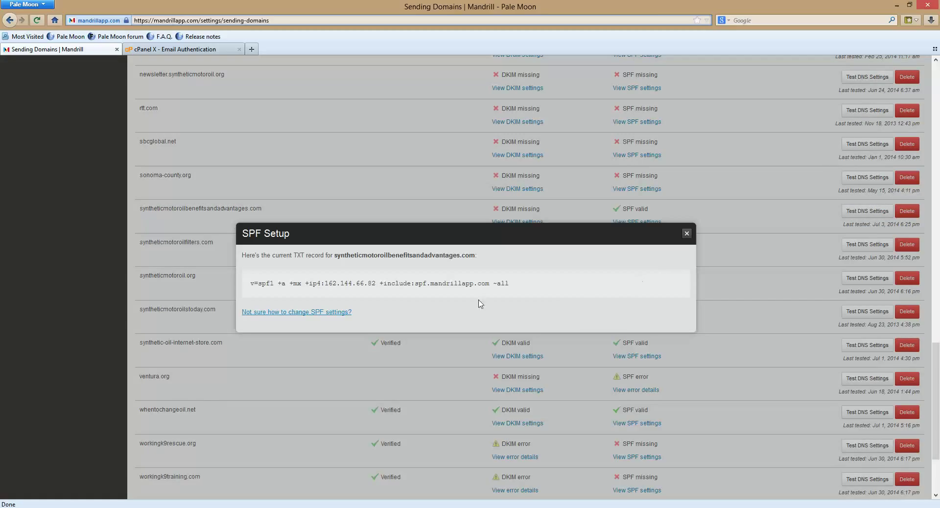
drag(416, 284, 486, 285)
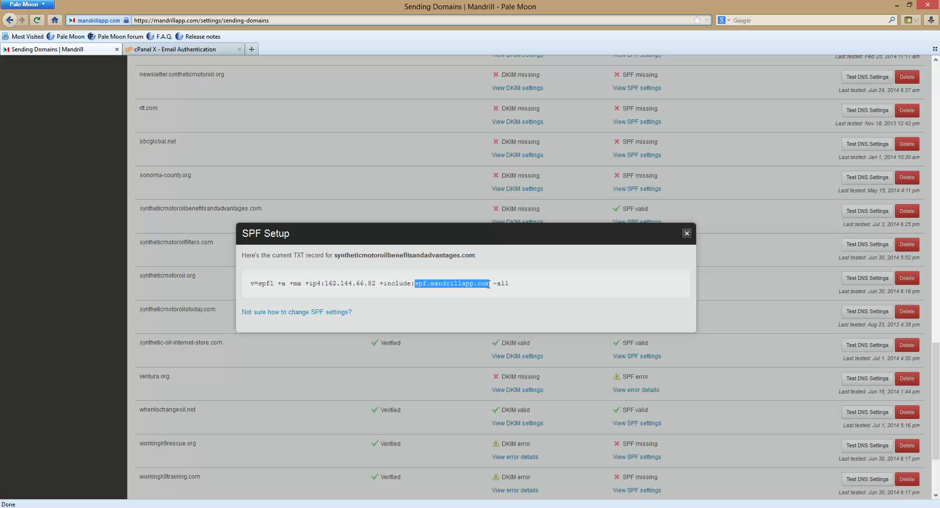
right_click(484, 282)
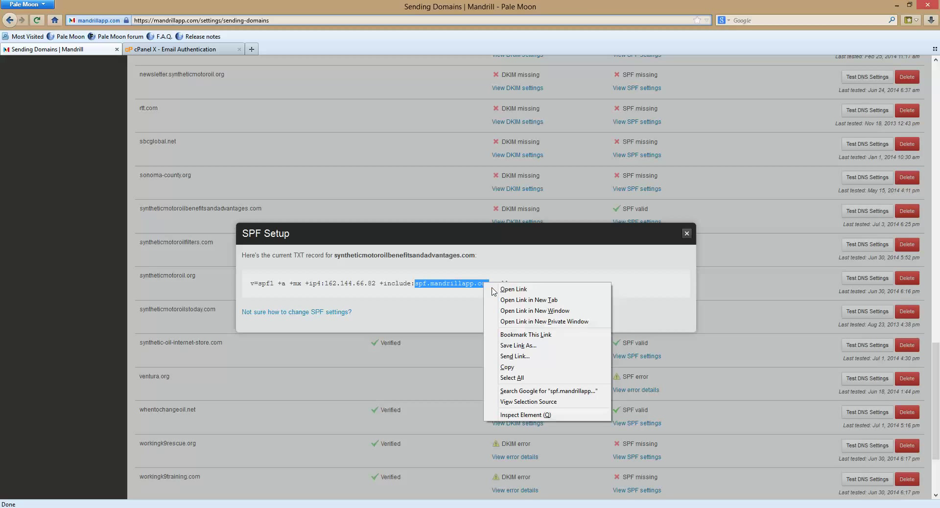
click(518, 366)
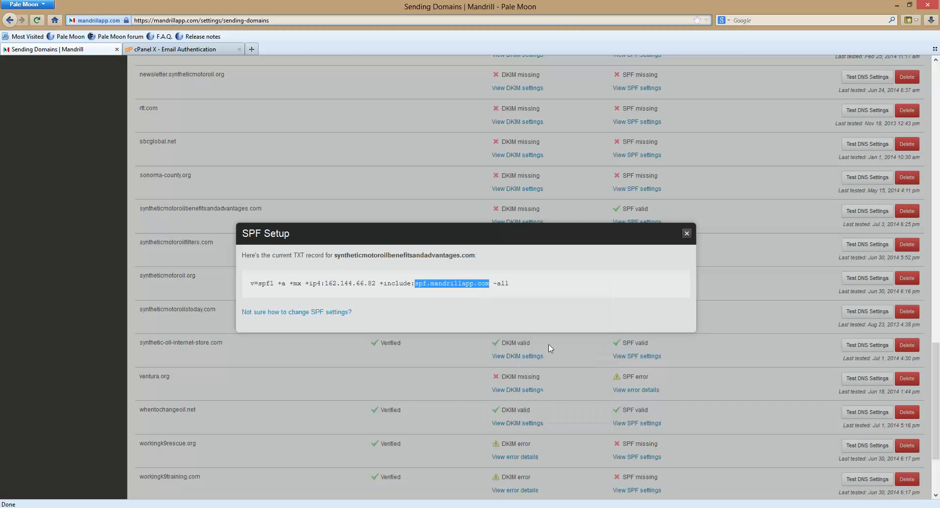
click(686, 234)
Add the pasted spf.mandrillapp.com include in cPanel and save the SPF record ending -all.
click(192, 52)
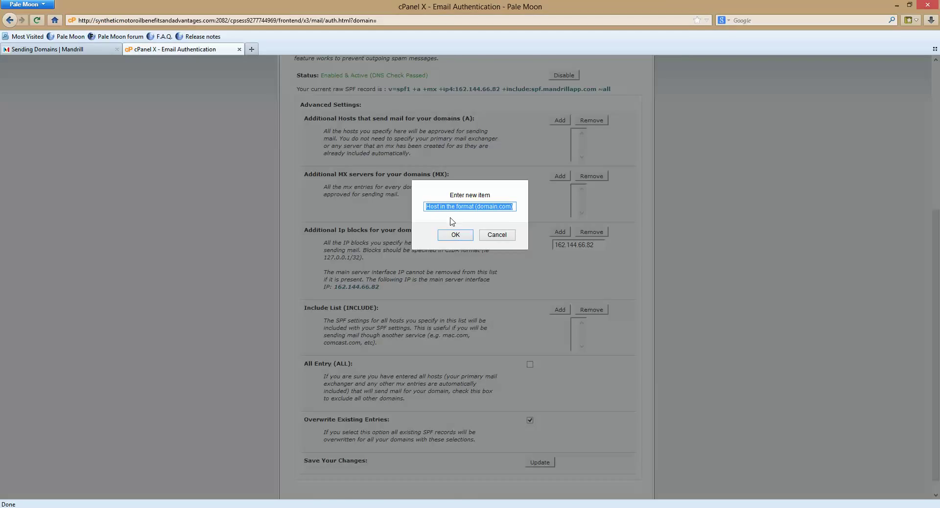
key(ctrl+v)
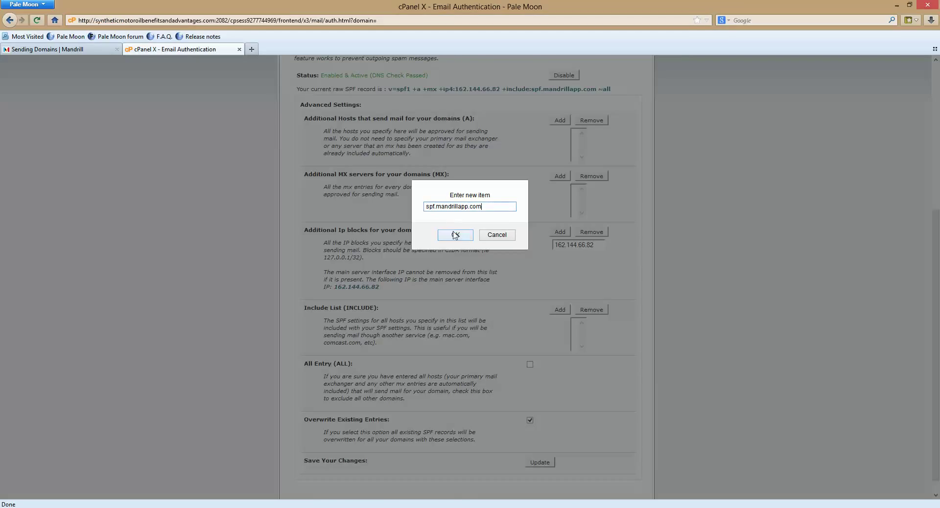
click(455, 235)
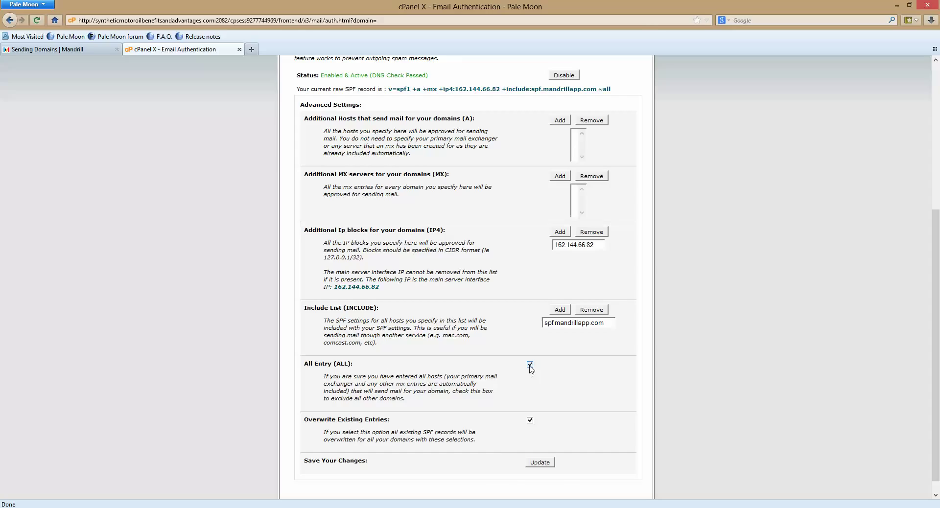
click(550, 463)
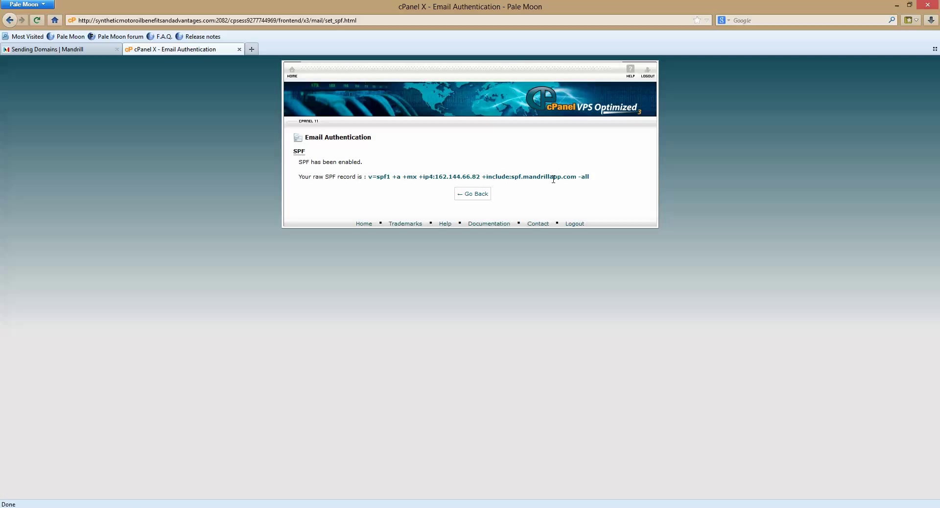
click(93, 50)
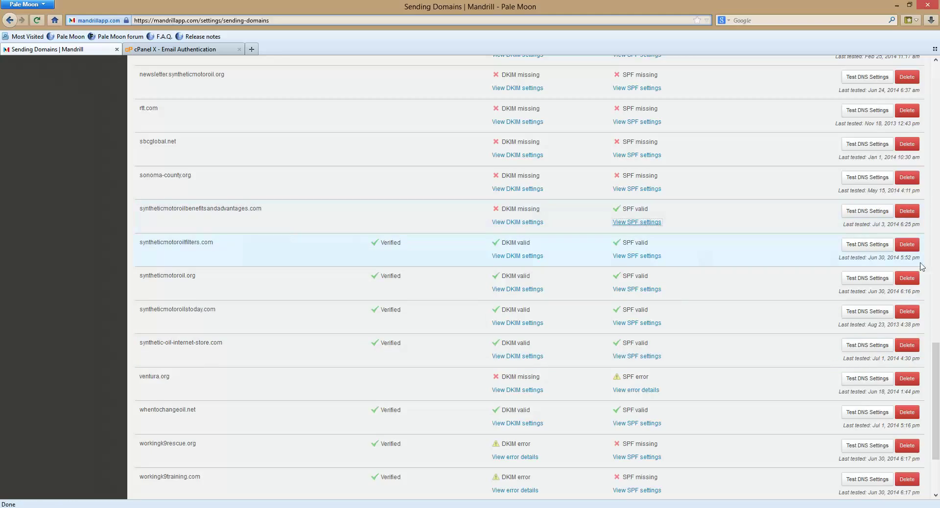
Retest DNS and copy the mandrill._domainkey TXT value from Mandrill's DKIM Setup.
click(883, 214)
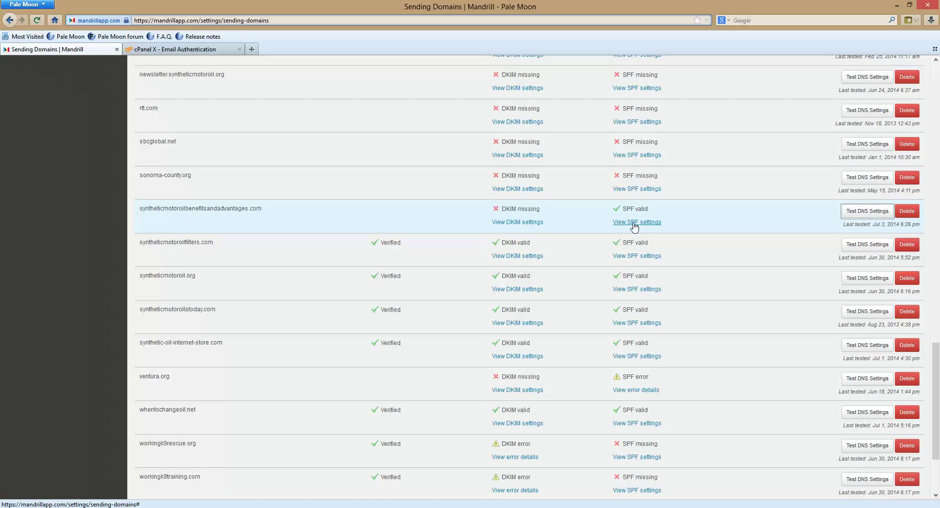
click(522, 222)
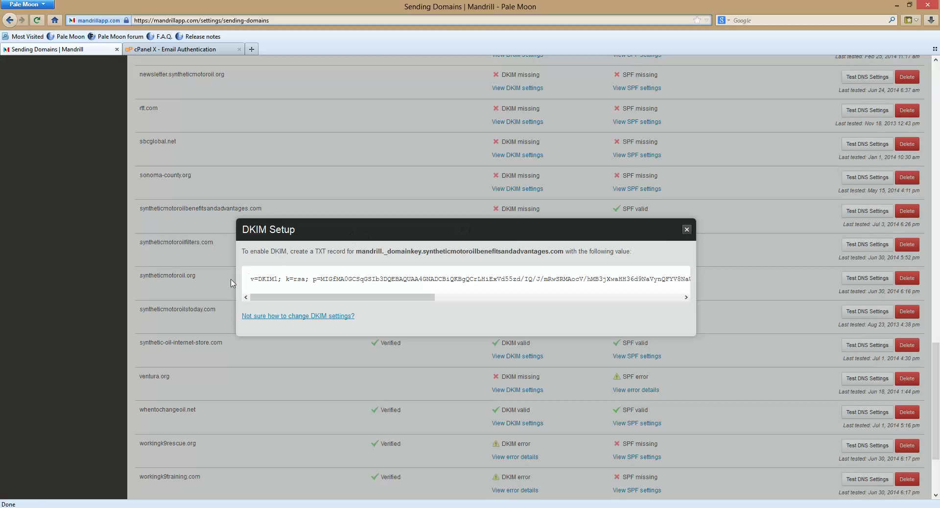
drag(251, 280, 689, 279)
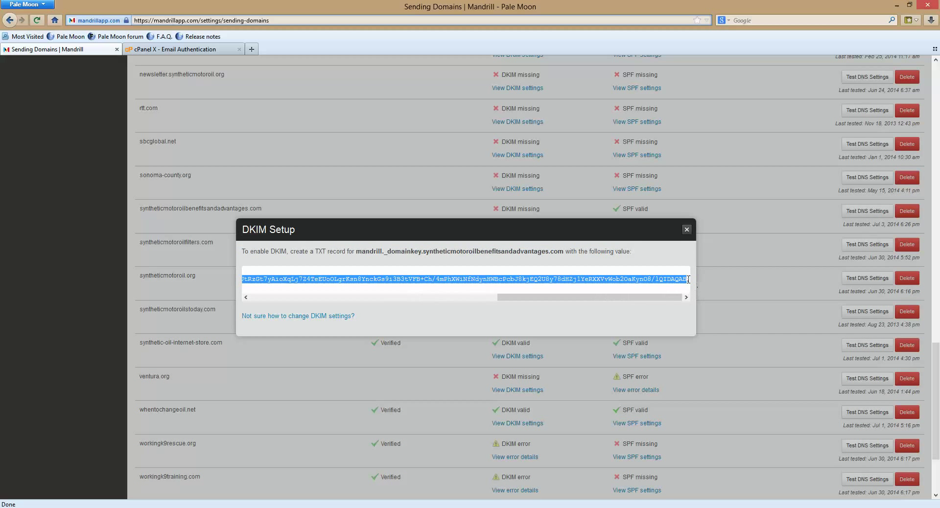
right_click(415, 279)
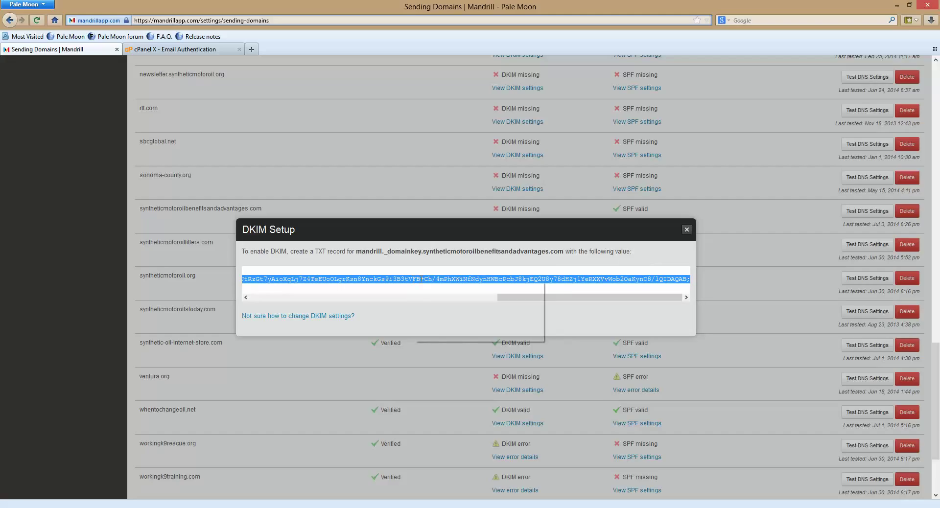
right_click(422, 279)
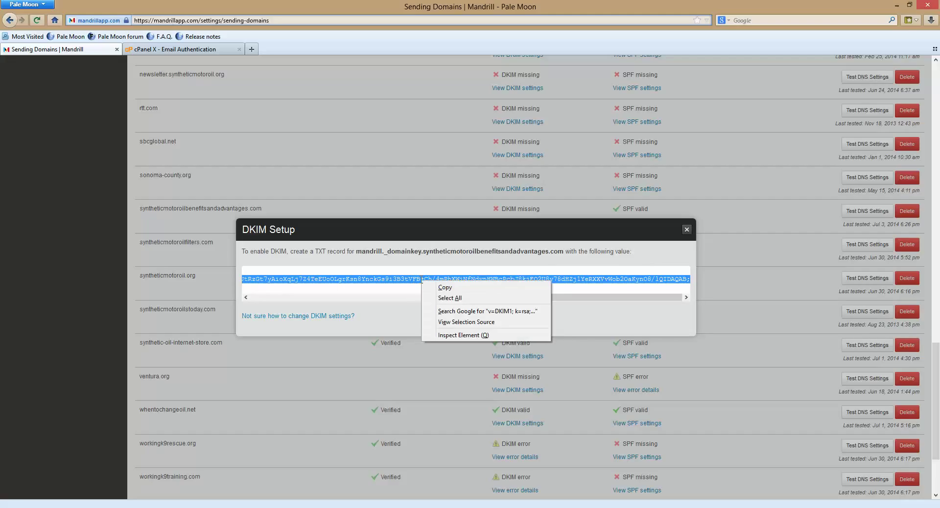
click(447, 288)
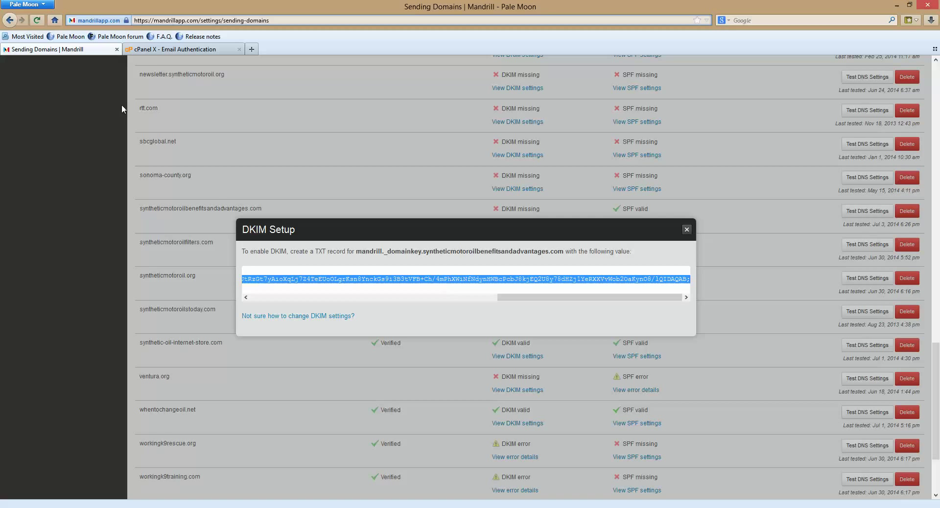
Open the Advanced DNS Zone Editor from the cPanel home page.
click(154, 50)
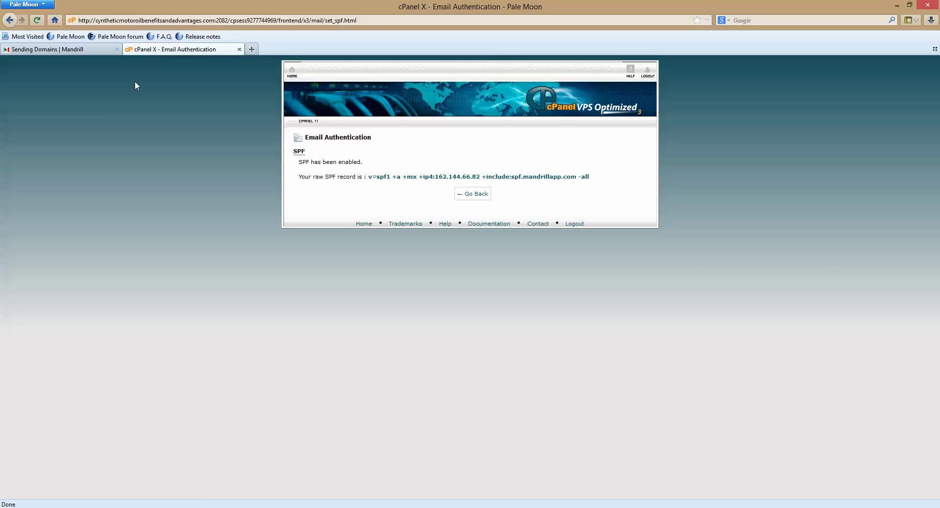
click(292, 71)
scroll(650, 292, down, 5)
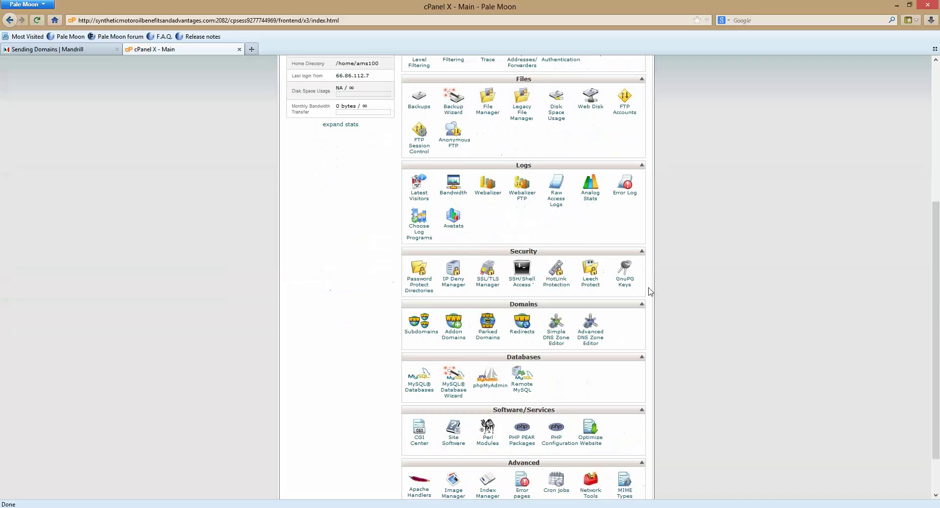
click(591, 341)
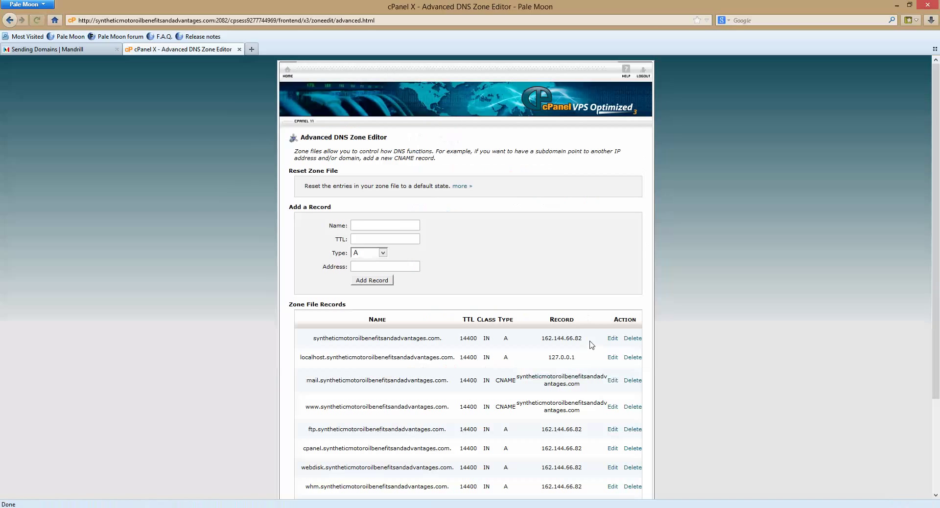
Add a TXT record mandrill._domainkey, TTL 14400, holding the pasted DKIM key.
click(388, 224)
text(mandrill._domainkeys)
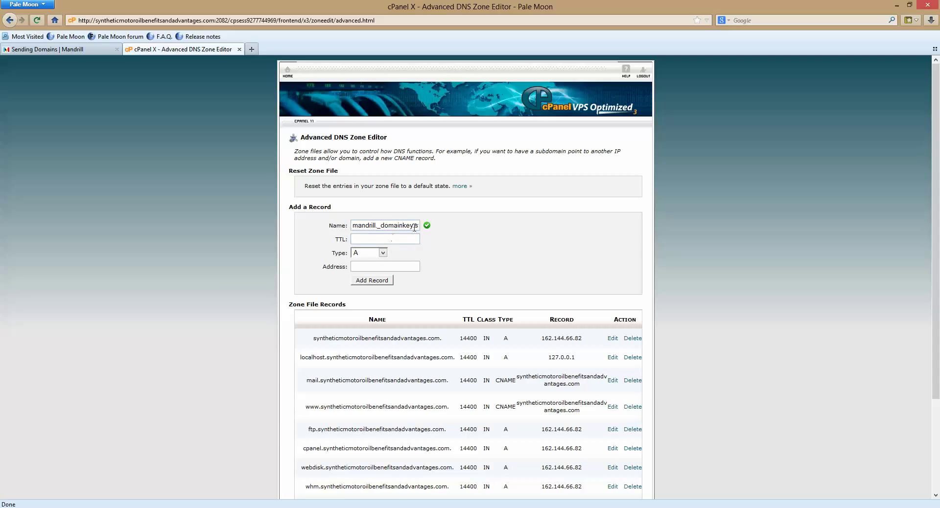
triple_click(414, 227)
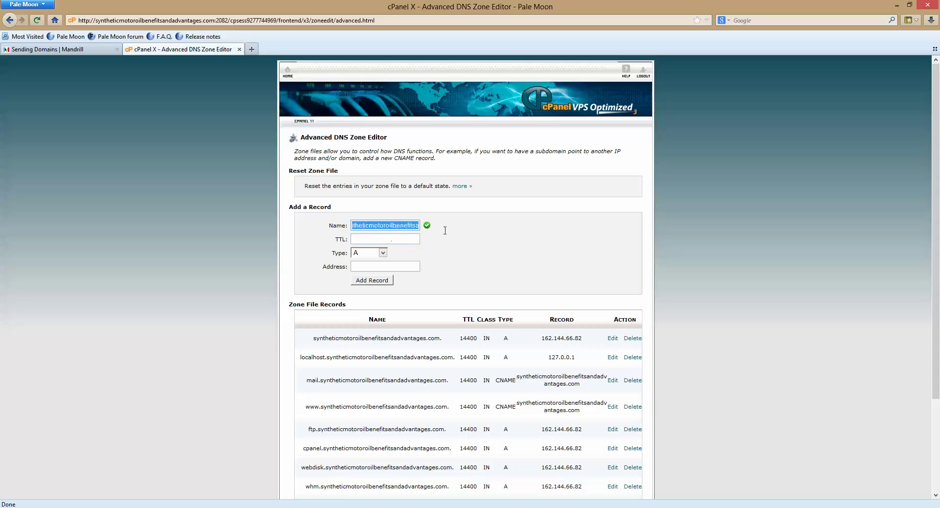
click(412, 240)
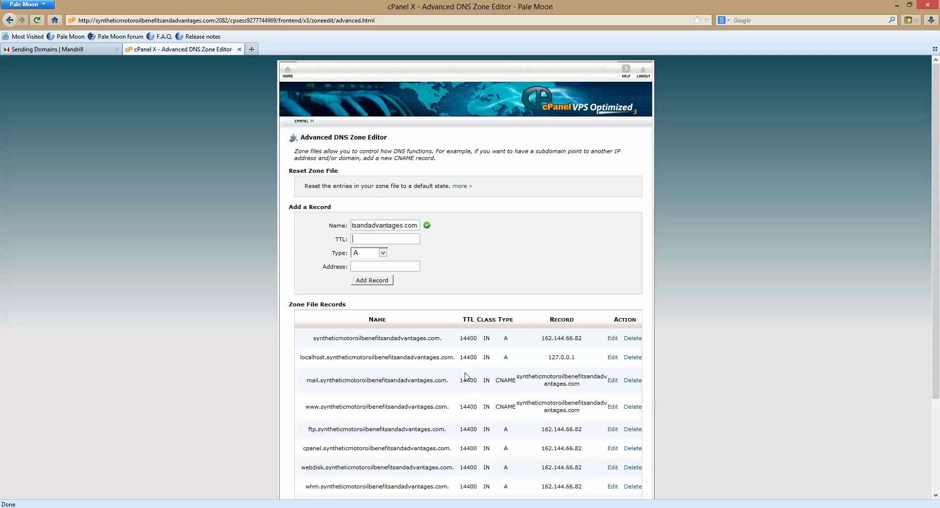
text(140)
key(BackSpace)
key(Tab)
key(t)
key(Tab)
key(ctrl+v)
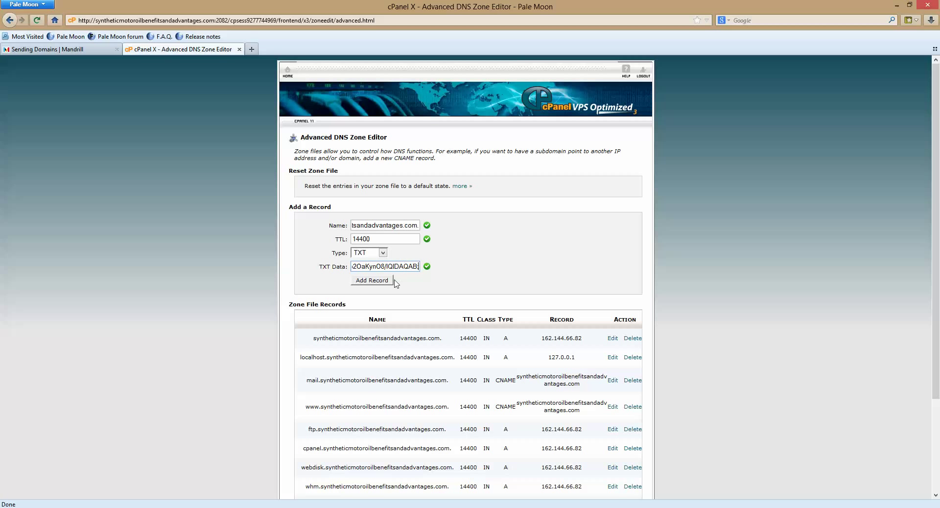
click(376, 280)
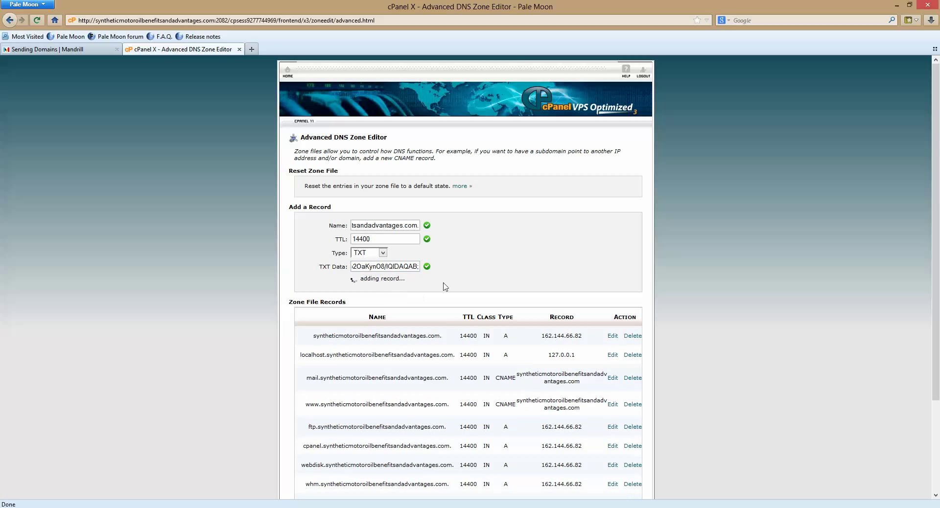
scroll(755, 336, down, 5)
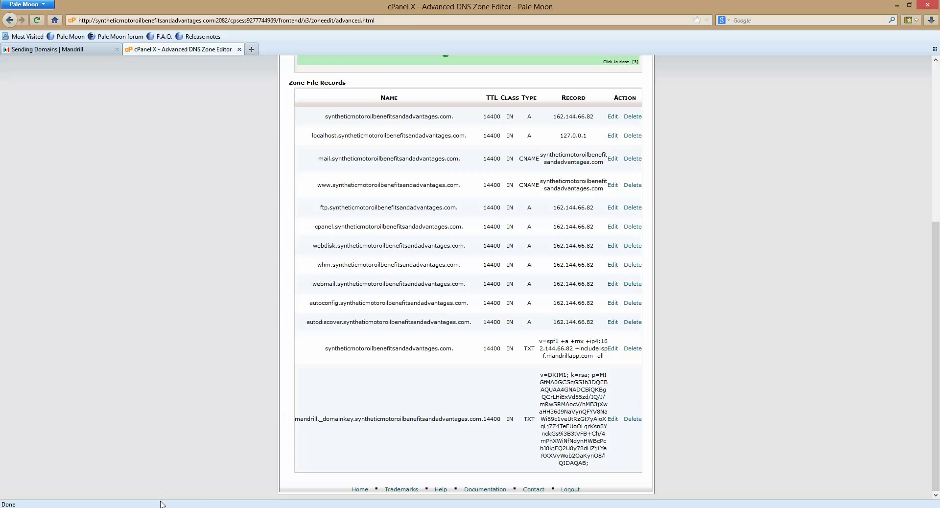
In Notepad, replace every ; in the DKIM key with \; so it reads v=DKIM1\; k=rsa\;.
key(super)
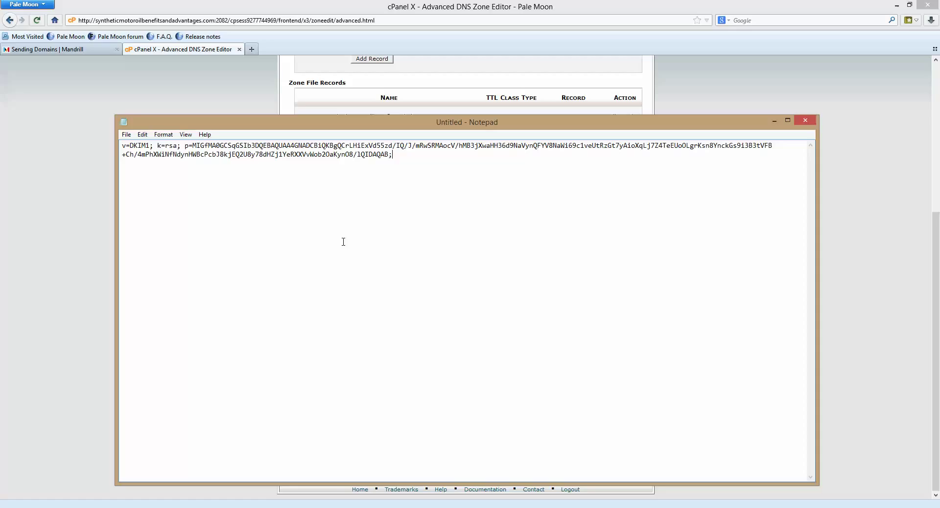
click(143, 135)
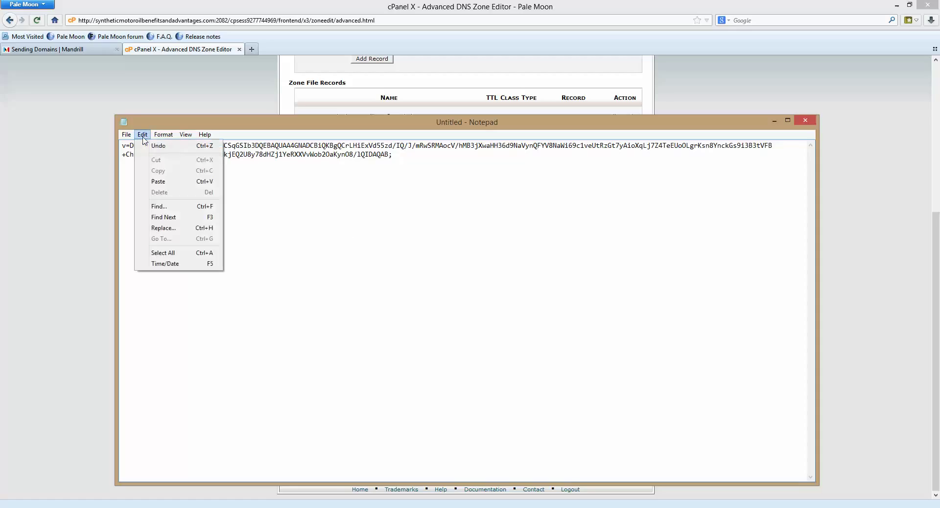
click(170, 231)
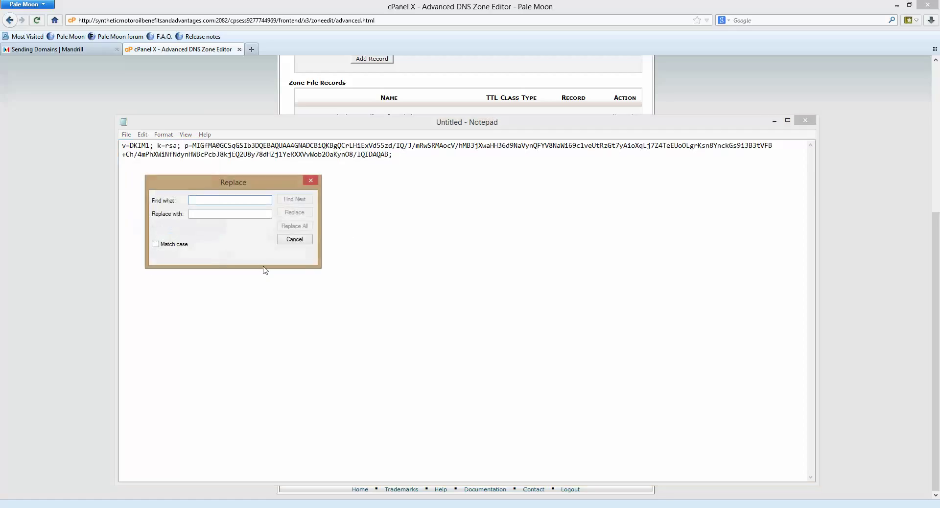
text(;)
key(Tab)
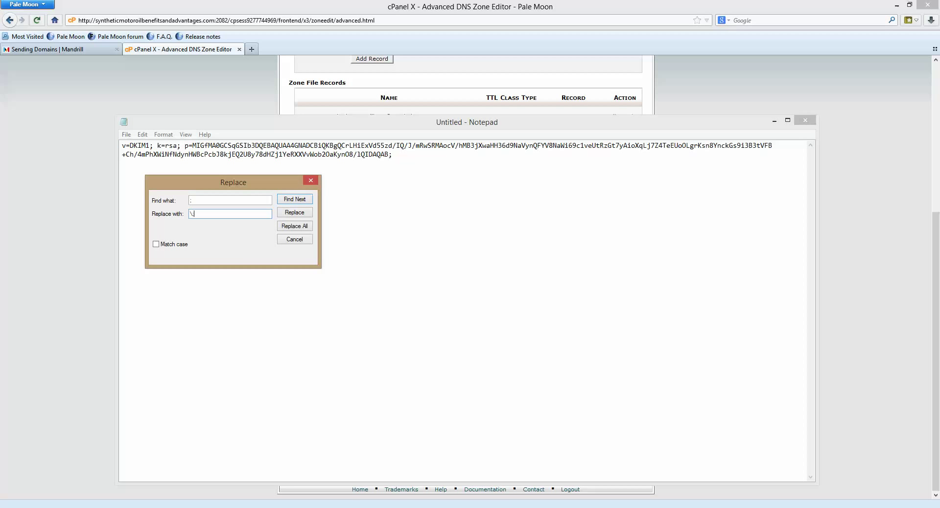
click(292, 226)
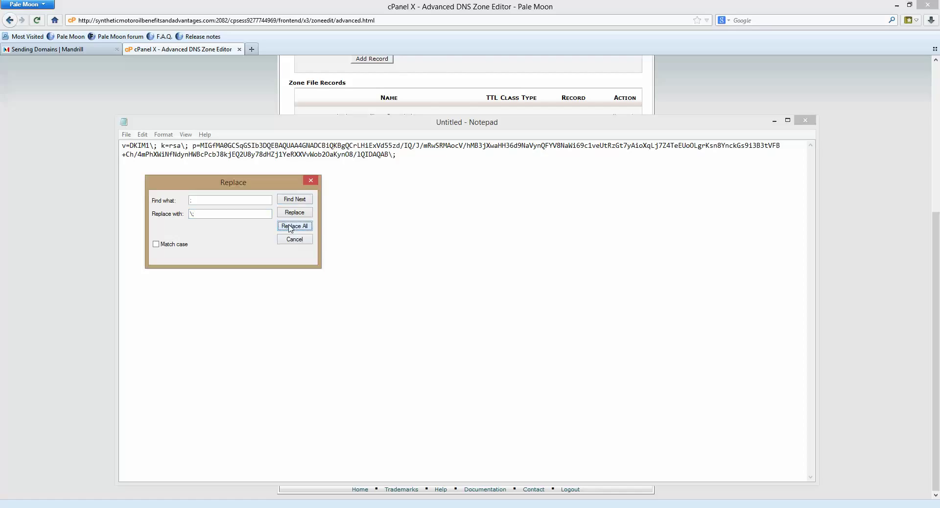
click(311, 181)
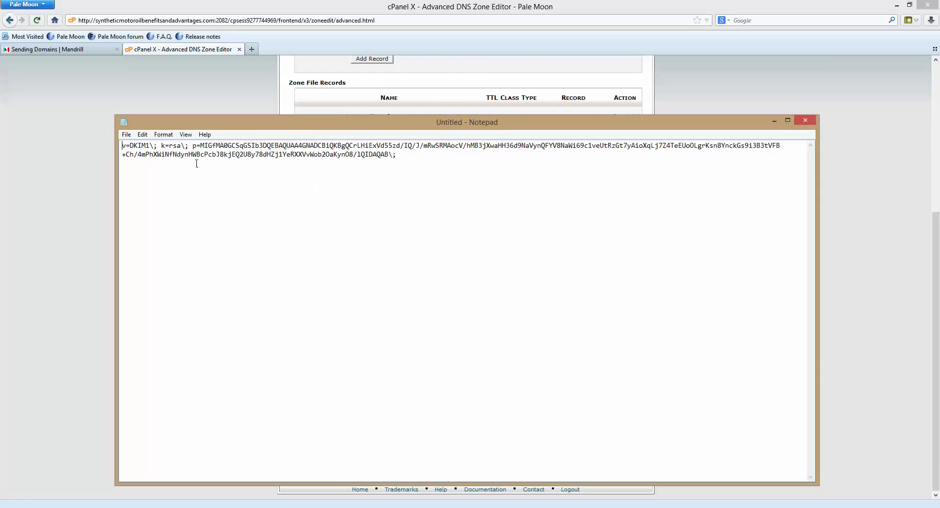
click(188, 146)
mouse_move(226, 507)
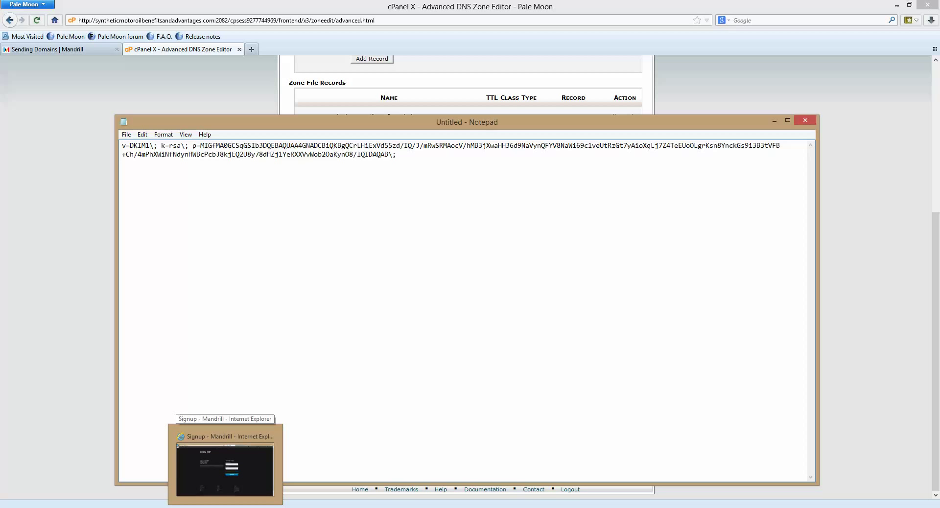
Back in Mandrill, close DKIM Setup and retest DNS for syntheticmotoroilbenefitsandadvantages.com.
click(194, 463)
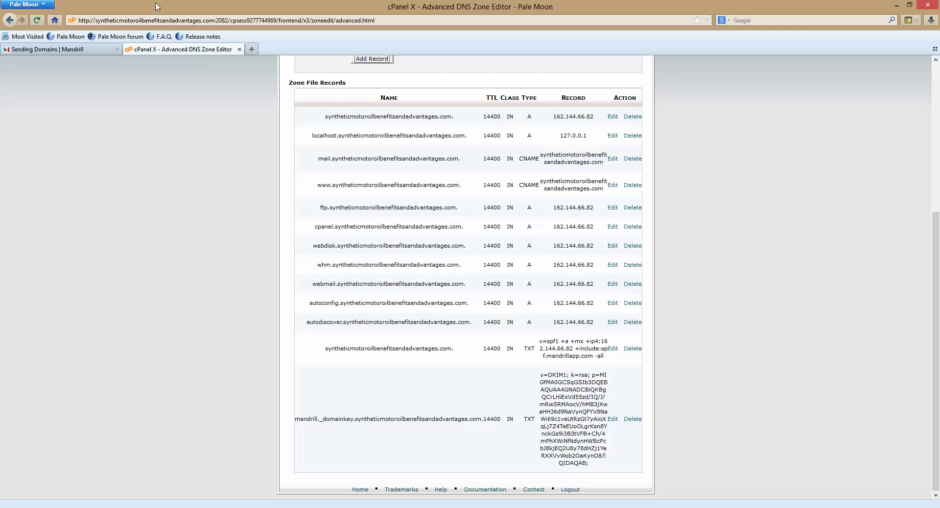
click(64, 49)
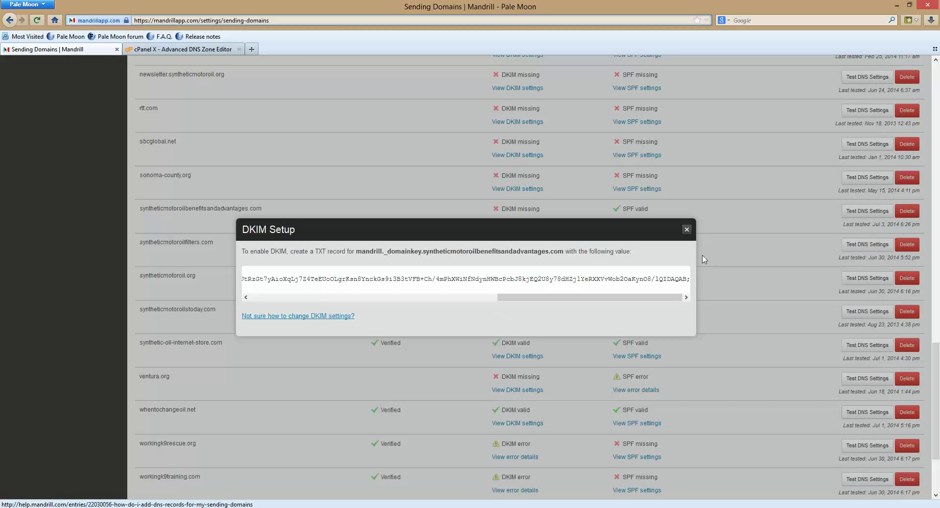
click(686, 229)
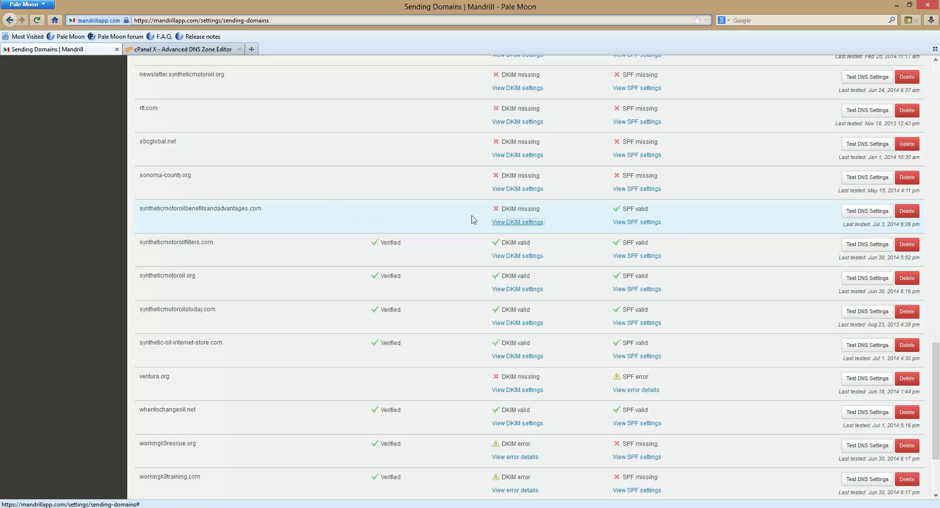
click(852, 215)
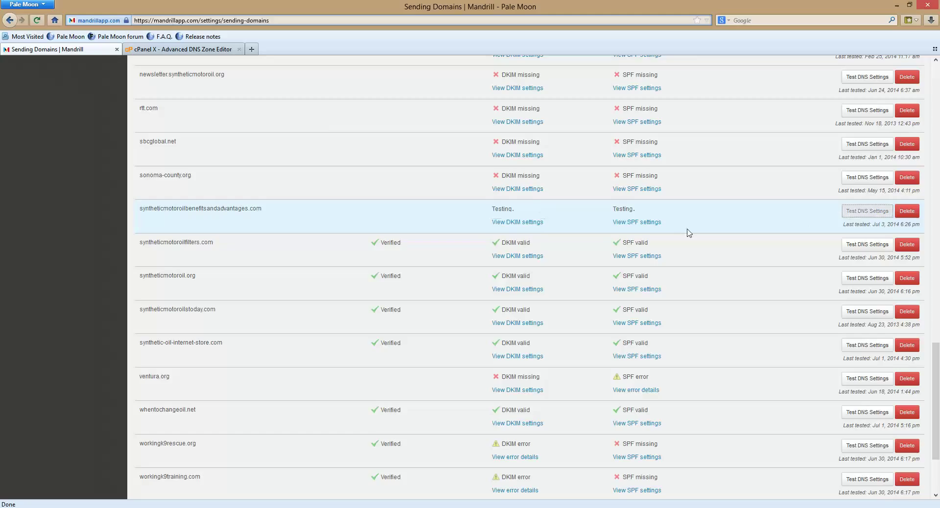